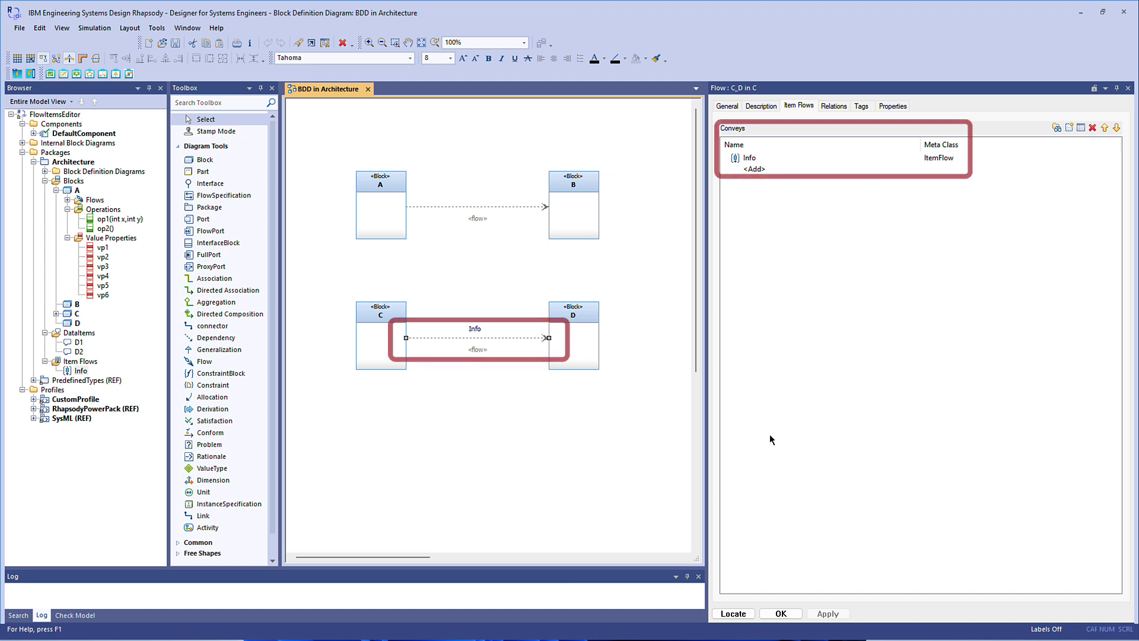
- Add block A's value property vp1 to the items conveyed by the flow from A to B
click(490, 205)
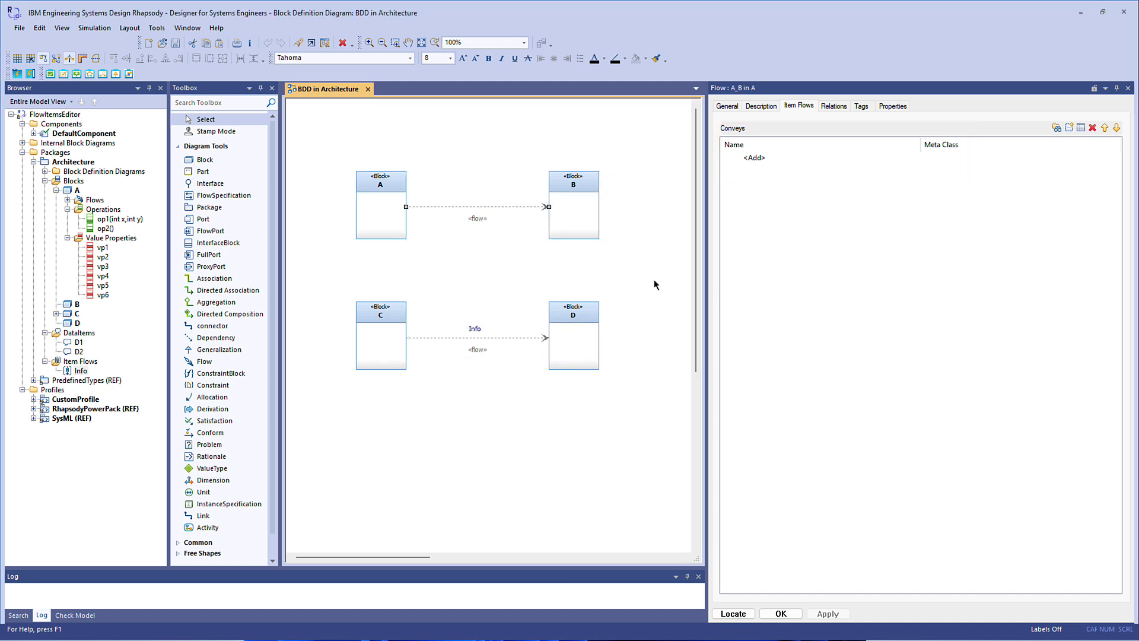
click(758, 158)
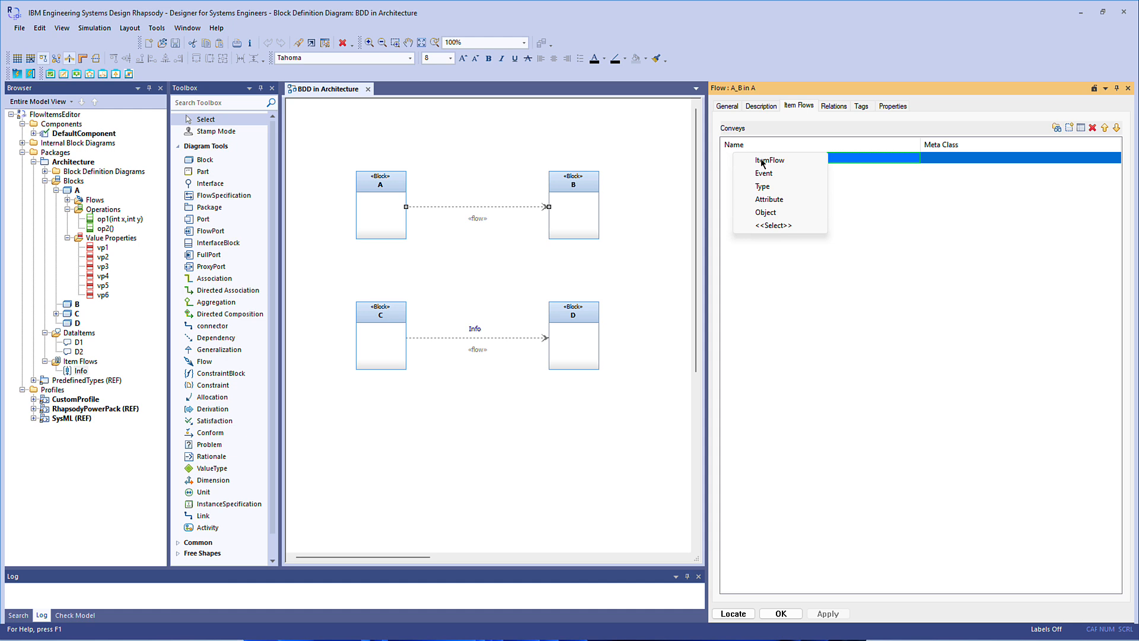
click(796, 225)
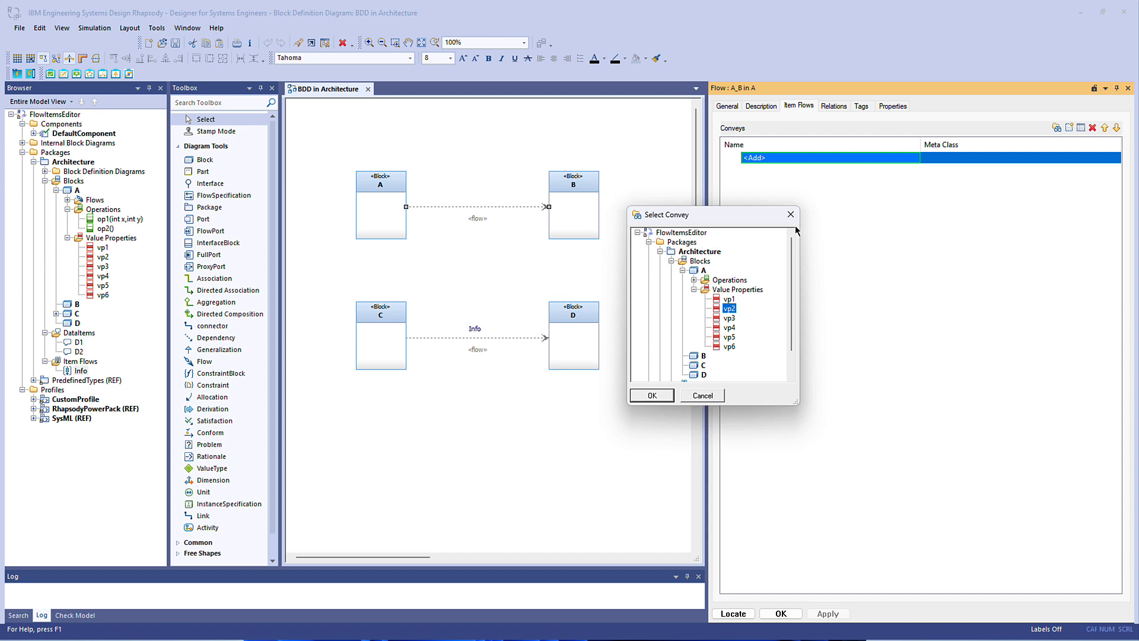
click(694, 280)
click(733, 291)
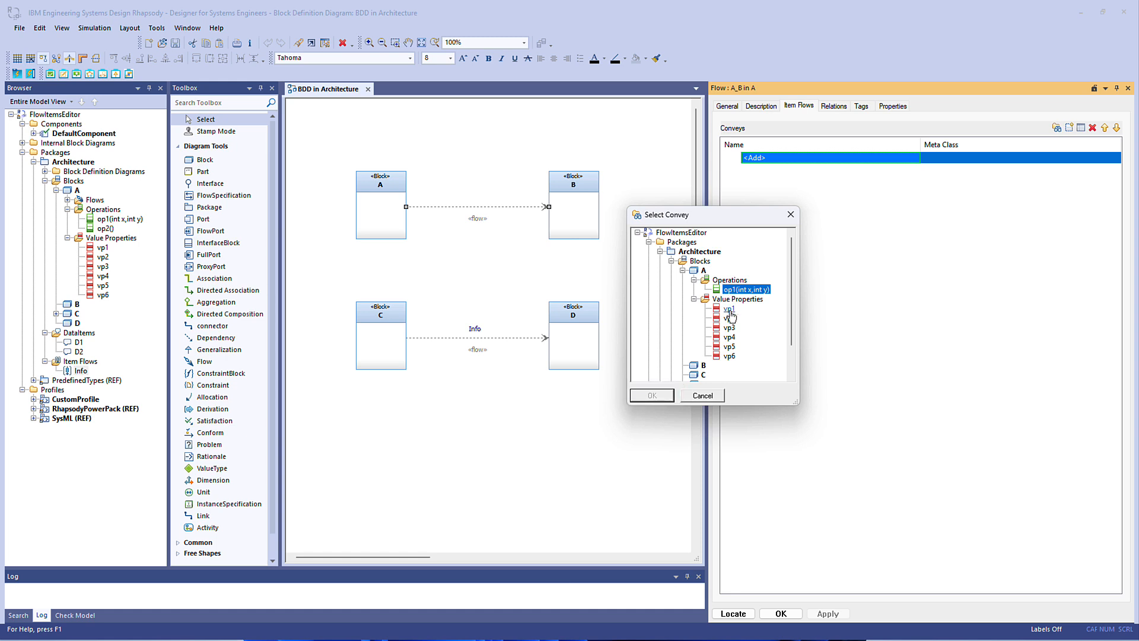
click(729, 308)
click(653, 396)
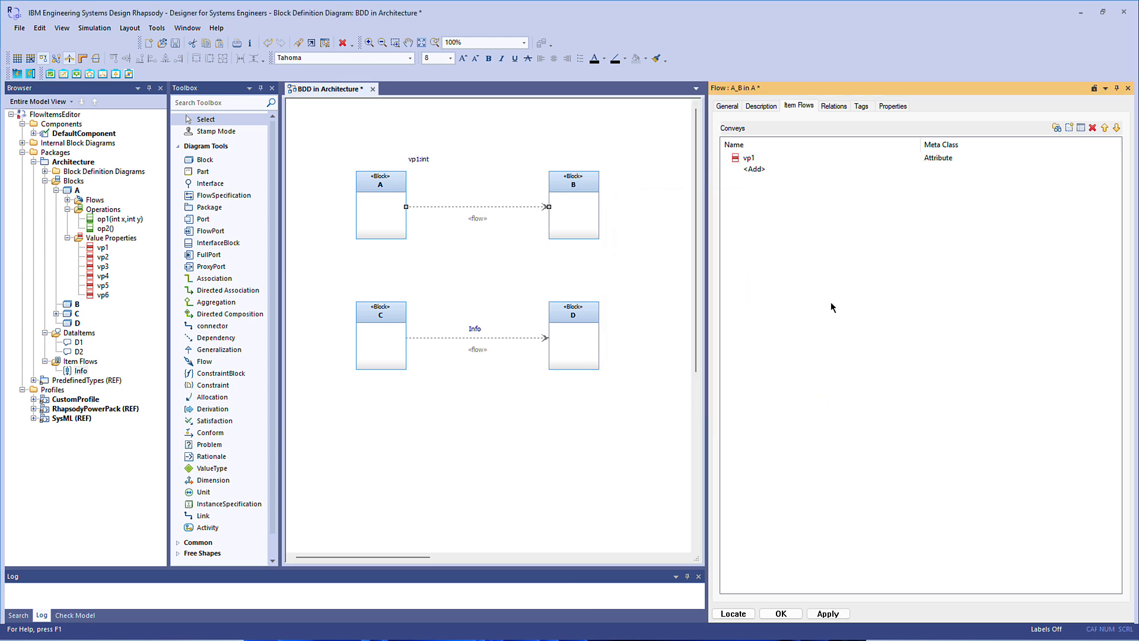
- Add value property vp2 to the items conveyed by the A-to-B flow and move it above vp1
click(762, 170)
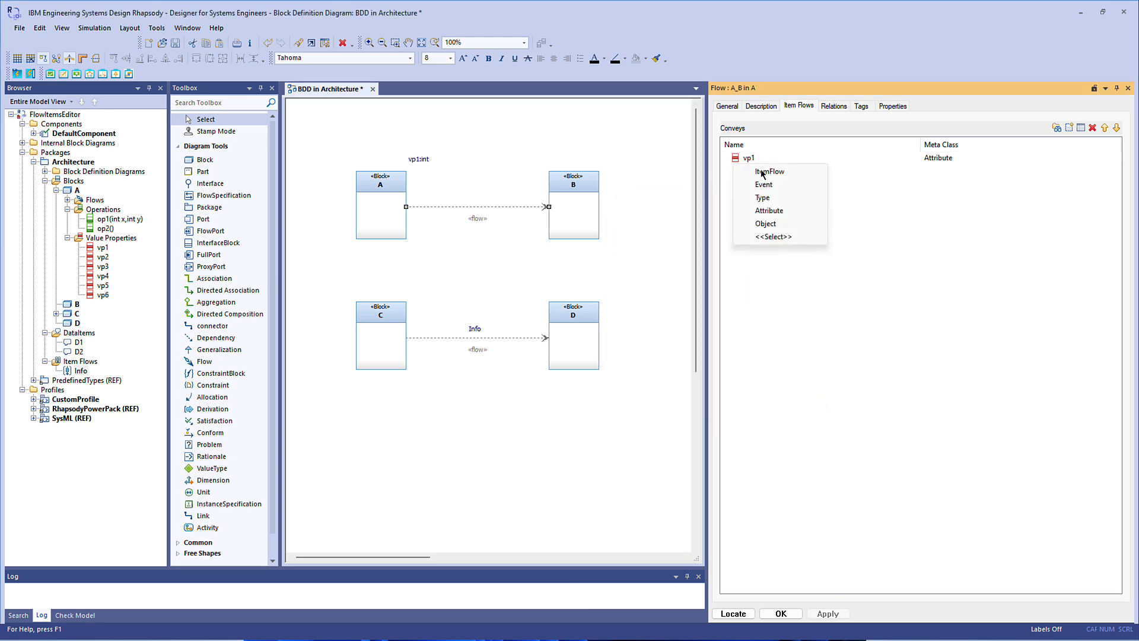
click(774, 237)
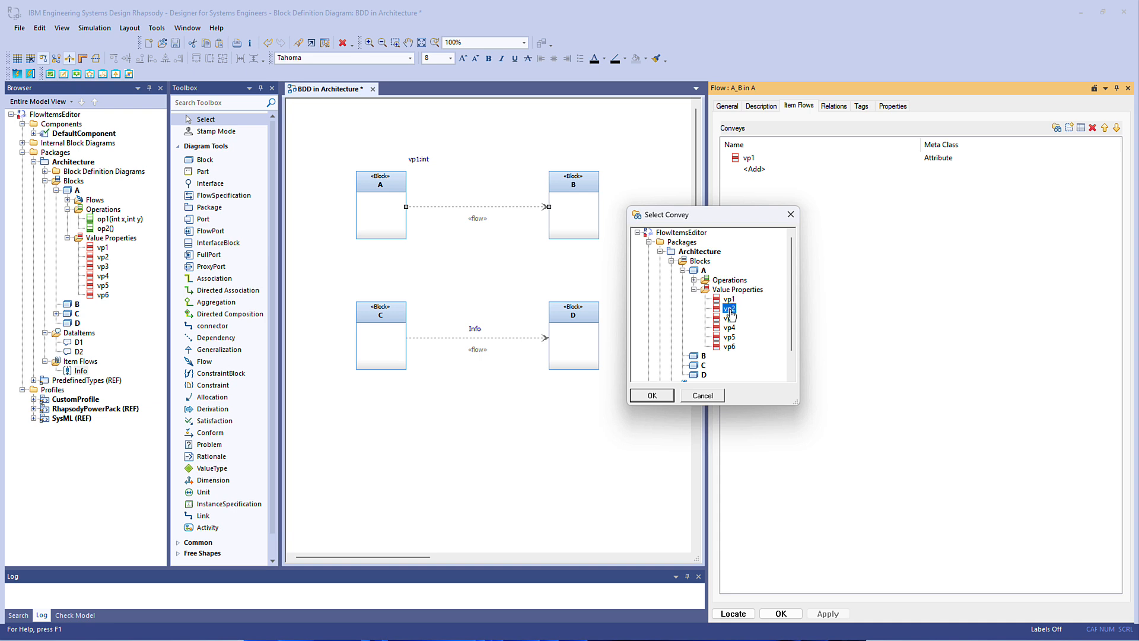
click(659, 396)
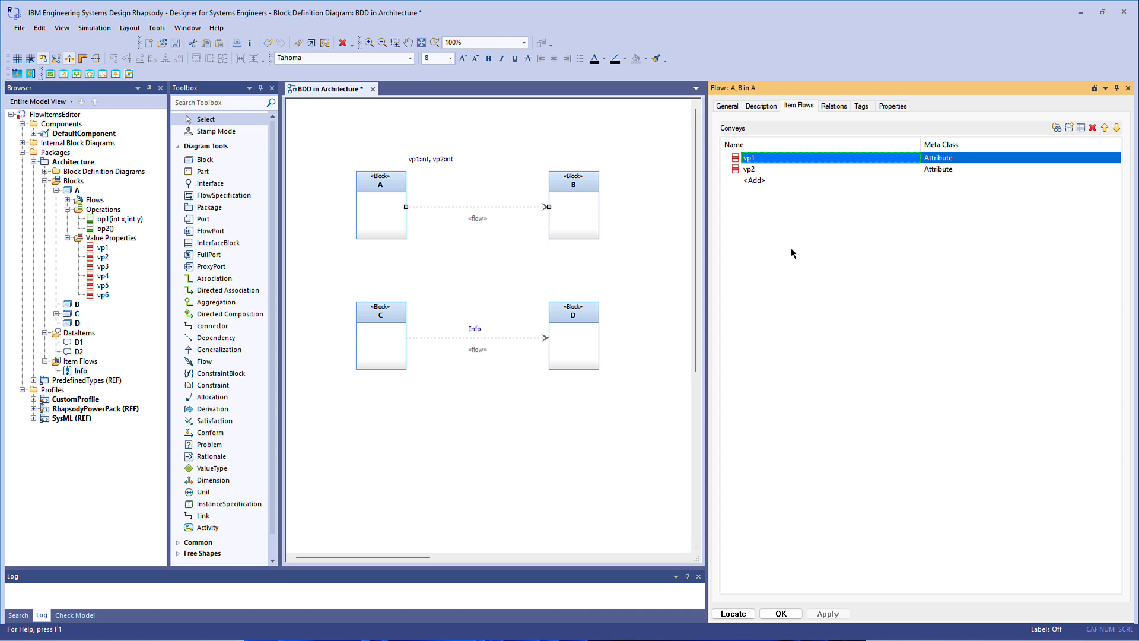
click(738, 171)
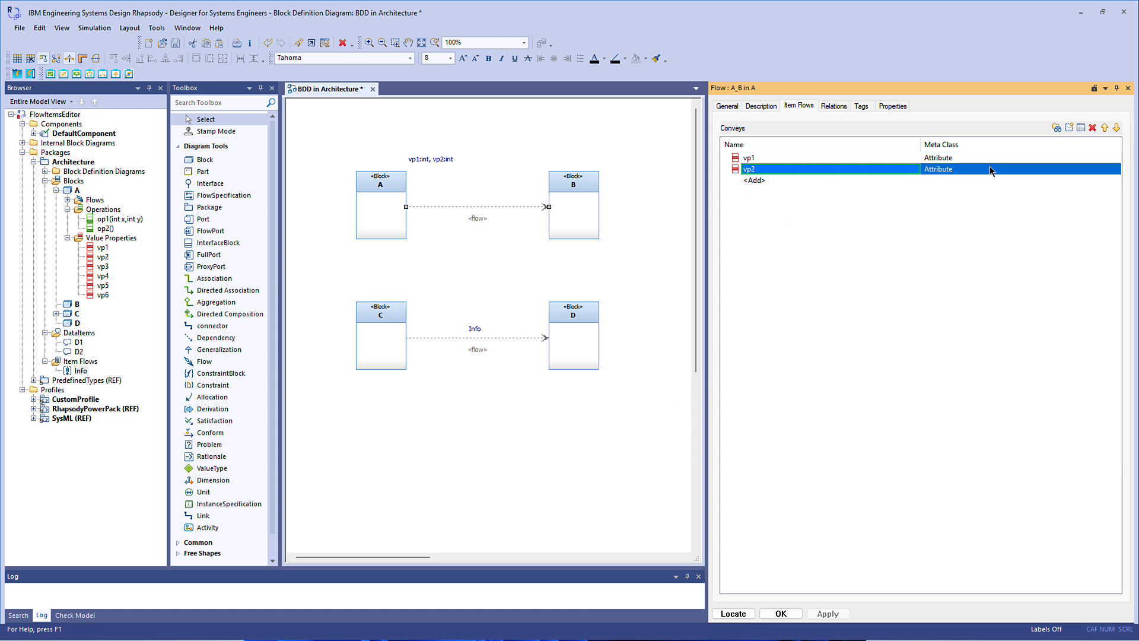
click(1104, 128)
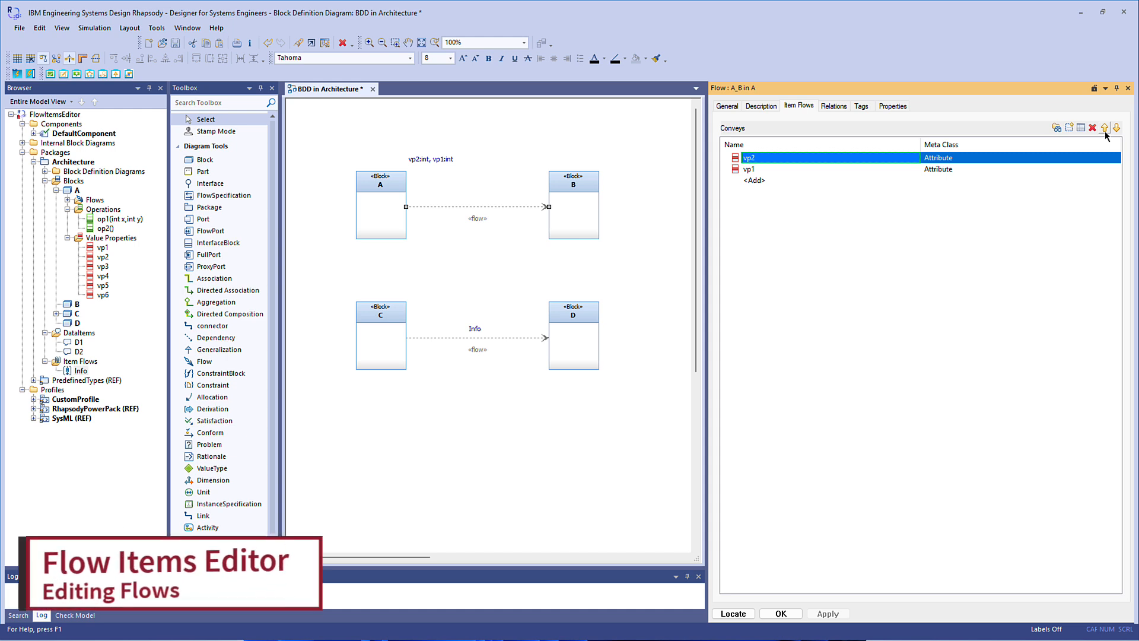
- Open the Power Pack flow items editor for the A-to-B flow and locate vp1 in the model browser
right_click(433, 205)
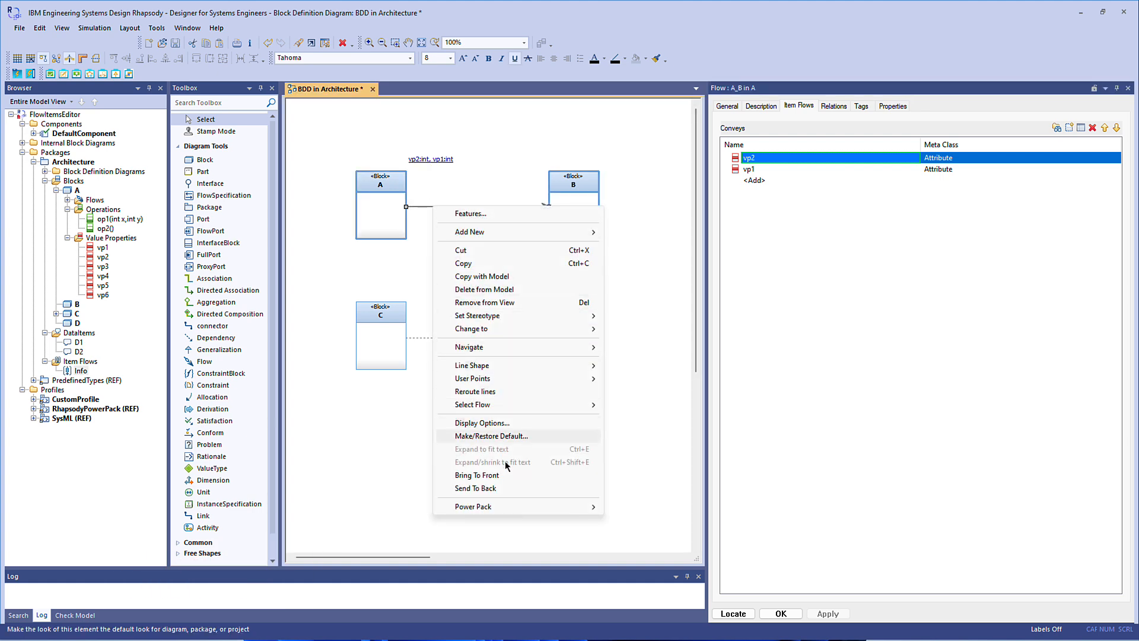
mouse_move(527, 508)
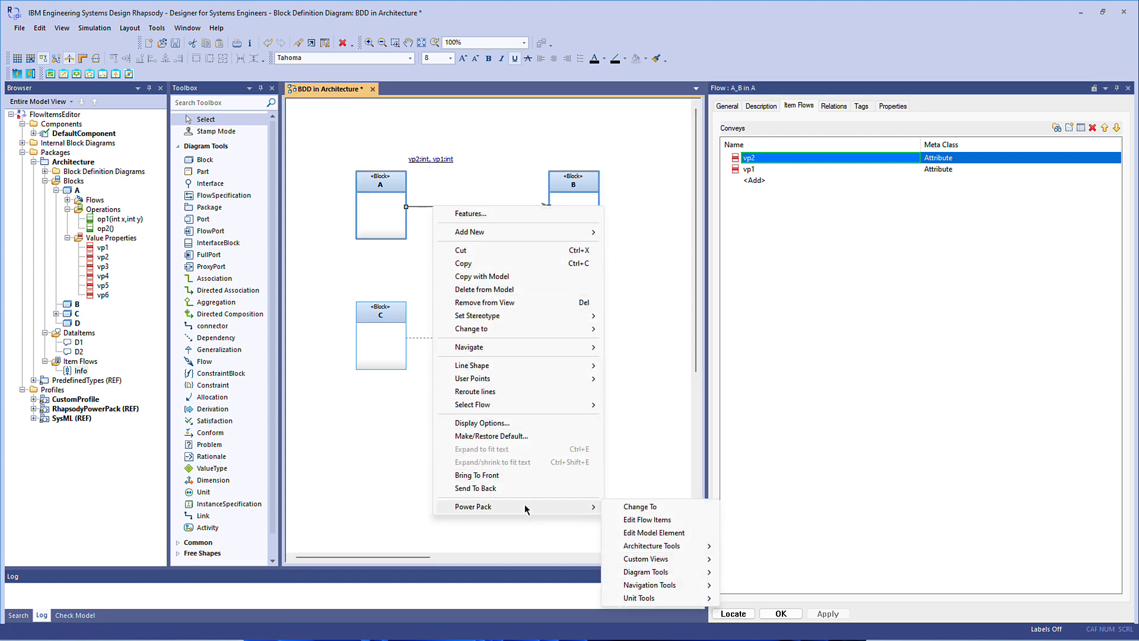
click(621, 519)
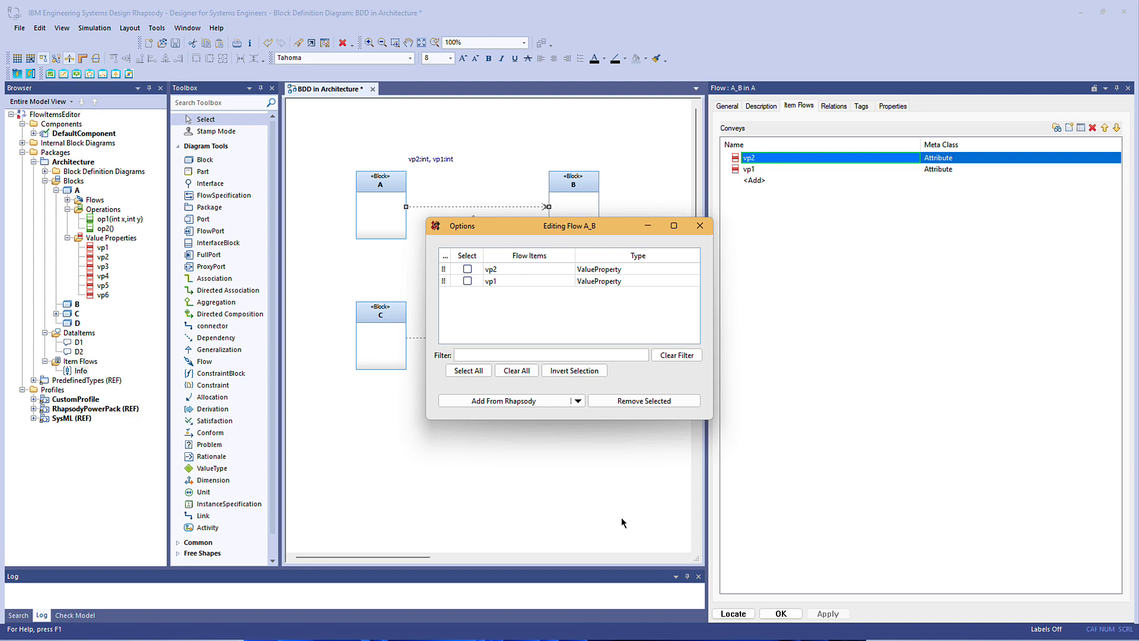
click(507, 281)
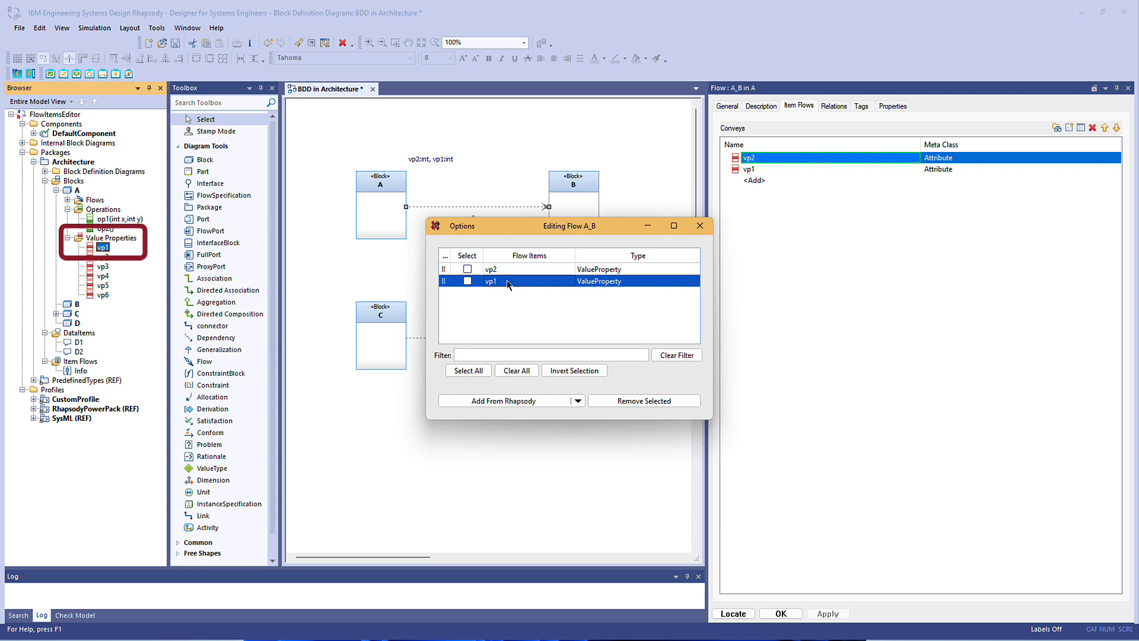
right_click(507, 284)
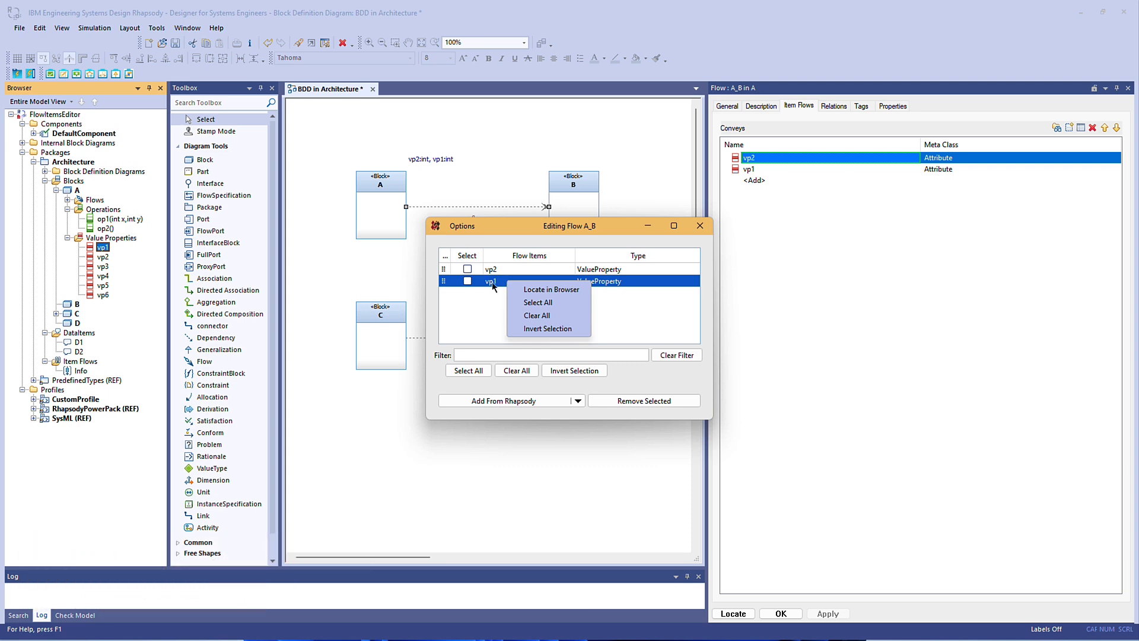
- Add all of block A's value properties to the A-to-B flow from the model browser selection
click(118, 237)
right_click(118, 239)
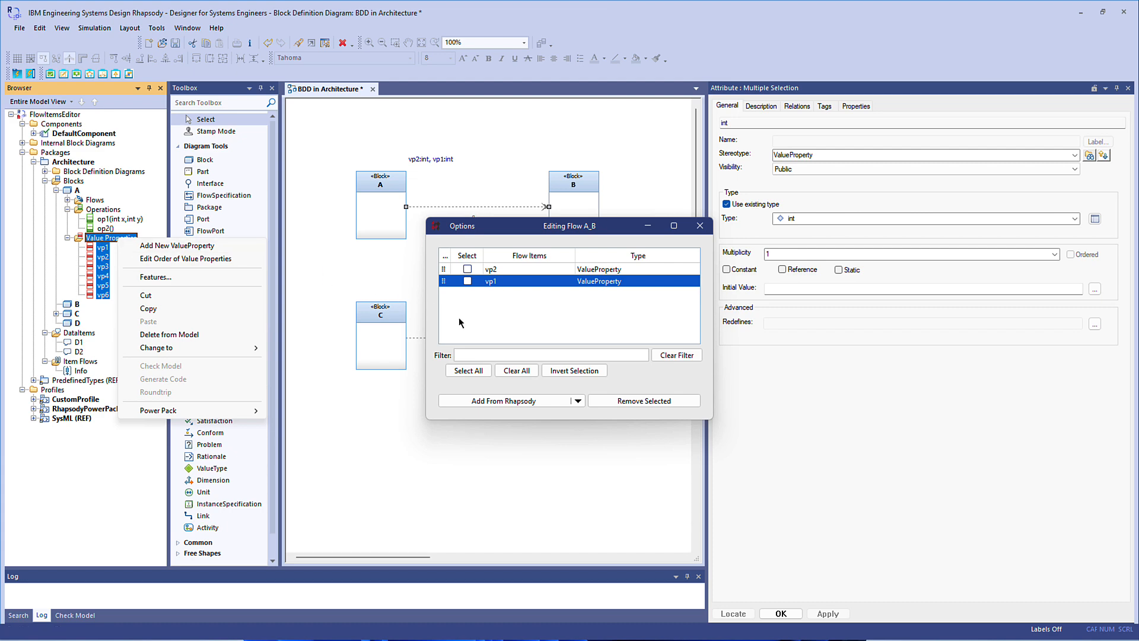
click(528, 402)
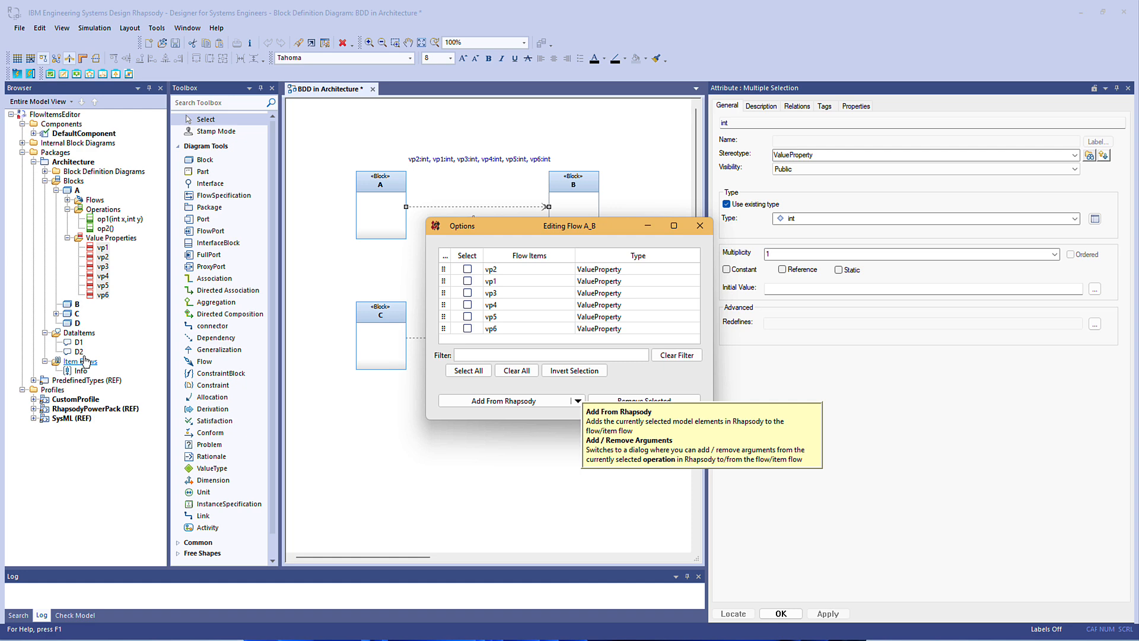
- Add data items D1 and D2 to the A-to-B flow and enlarge the editor window to fit the list
click(79, 342)
ctrl+click(78, 351)
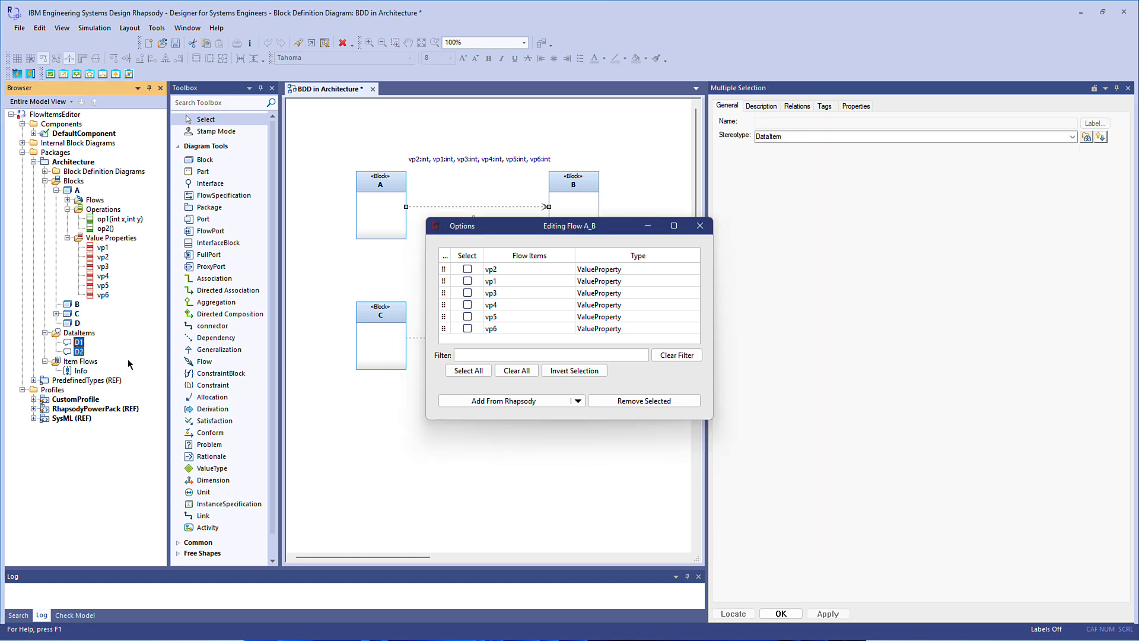
click(507, 401)
drag(511, 419, 511, 483)
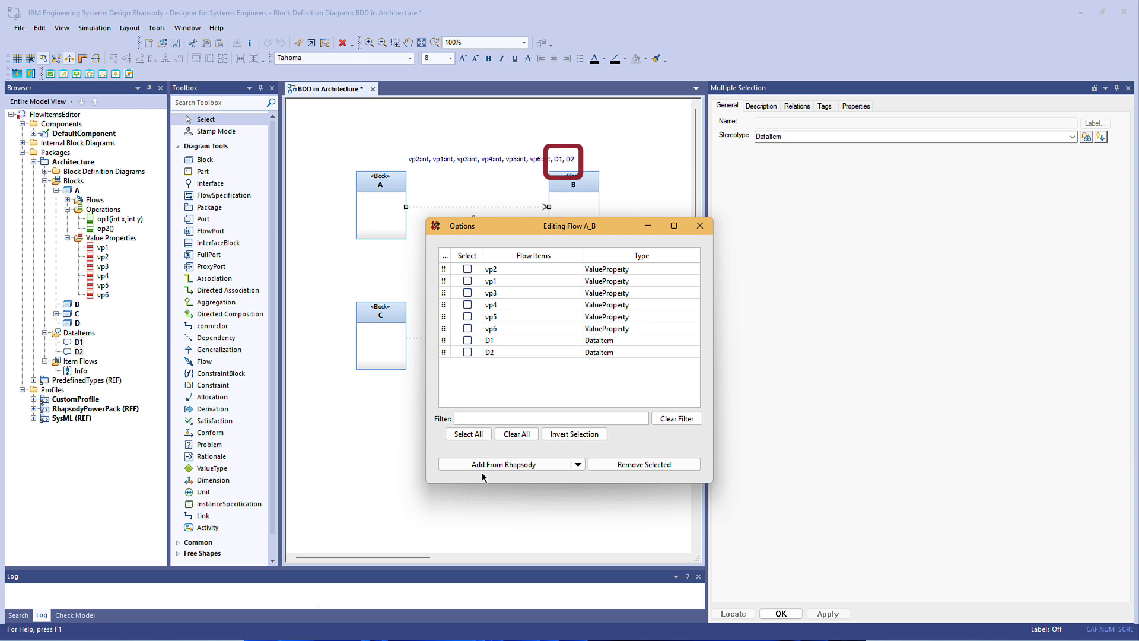
- Add arguments x and y of operation op1 to the A-to-B flow and take x back out, leaving y included
click(134, 220)
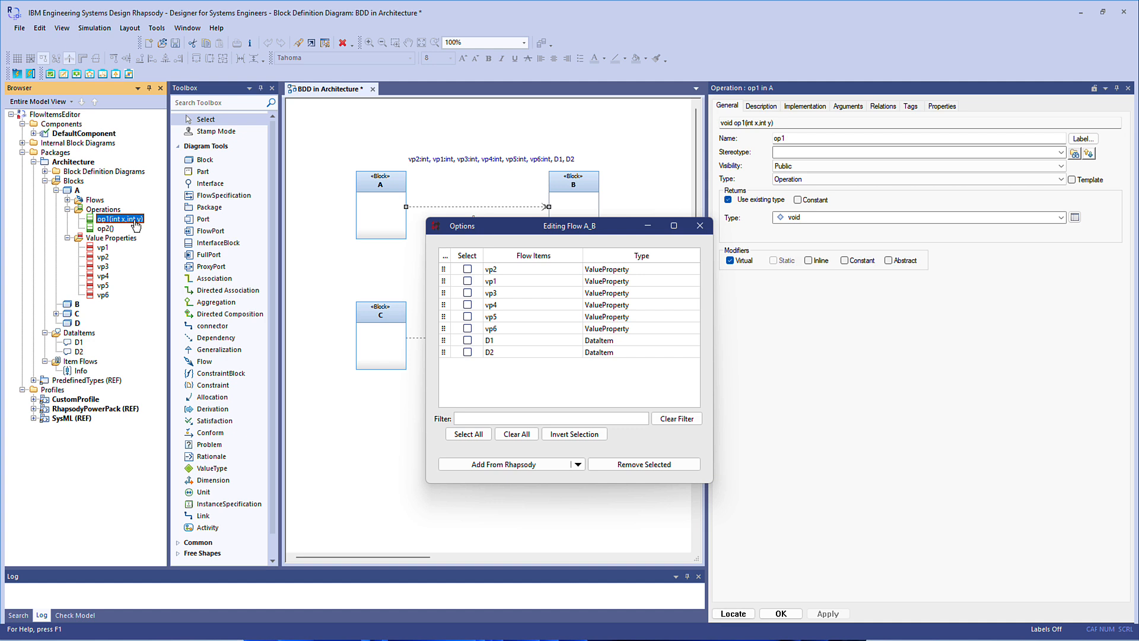
click(578, 465)
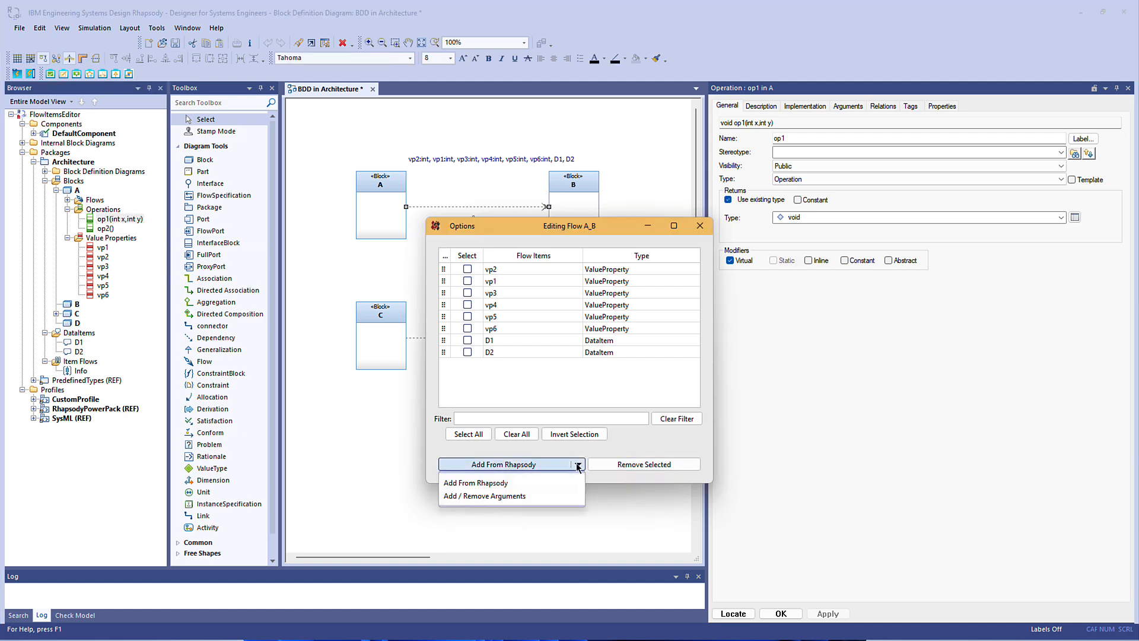
click(532, 496)
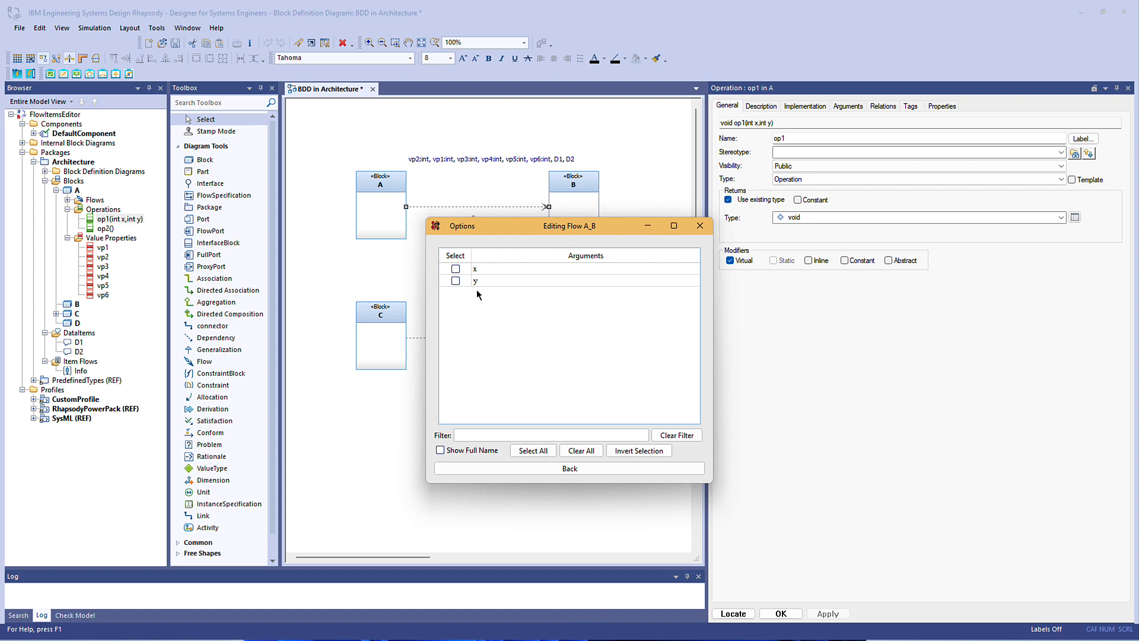
click(455, 269)
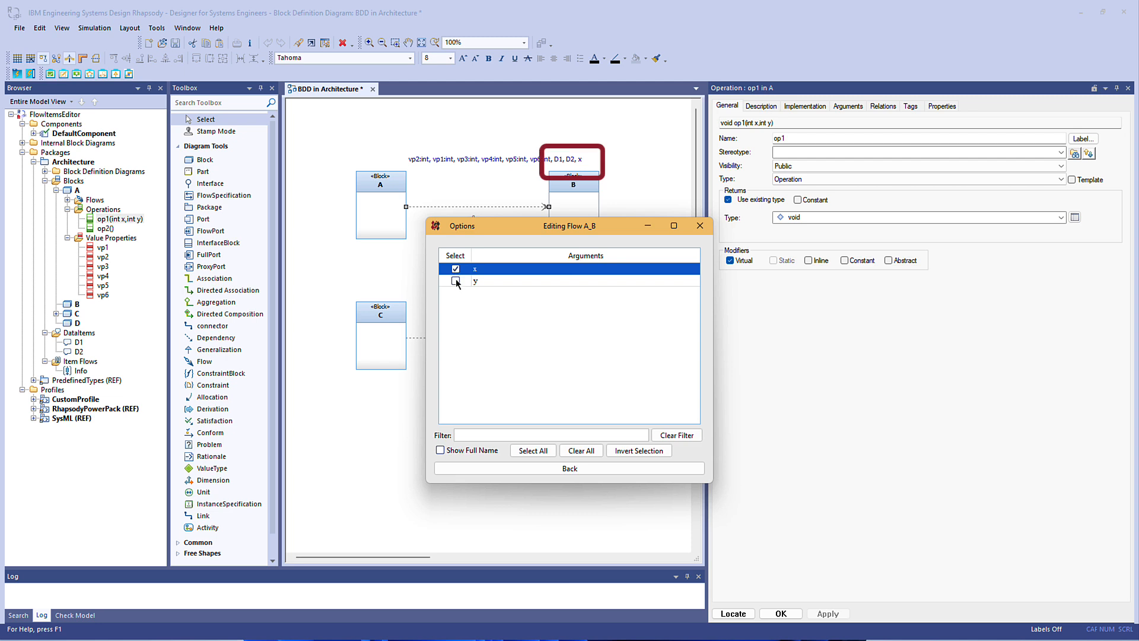
click(455, 281)
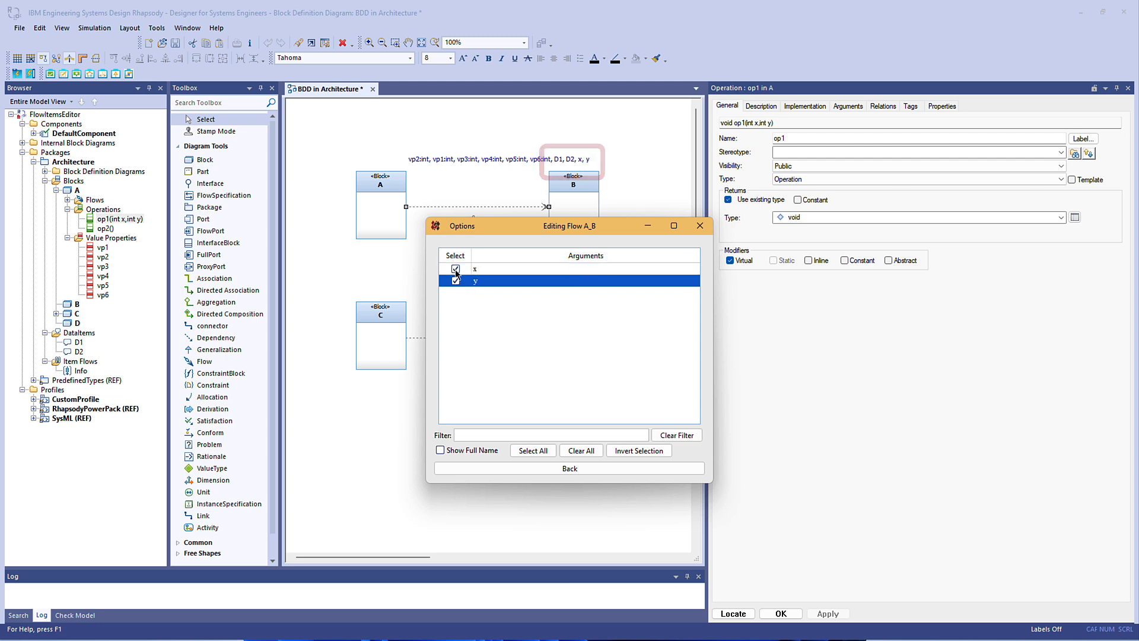
click(455, 270)
click(455, 270)
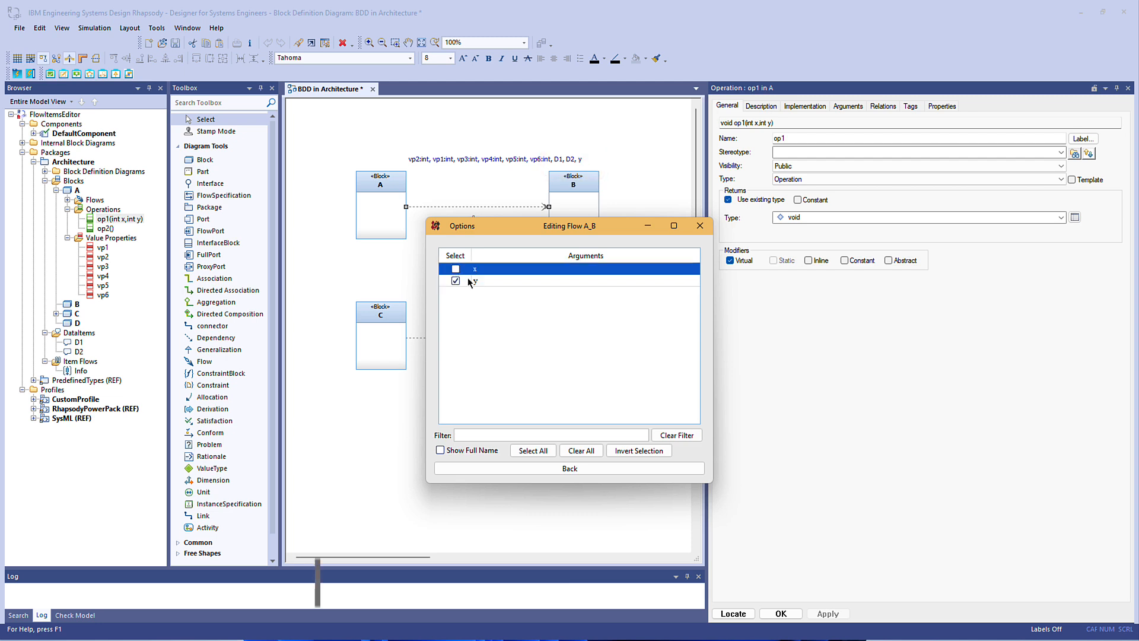
click(591, 470)
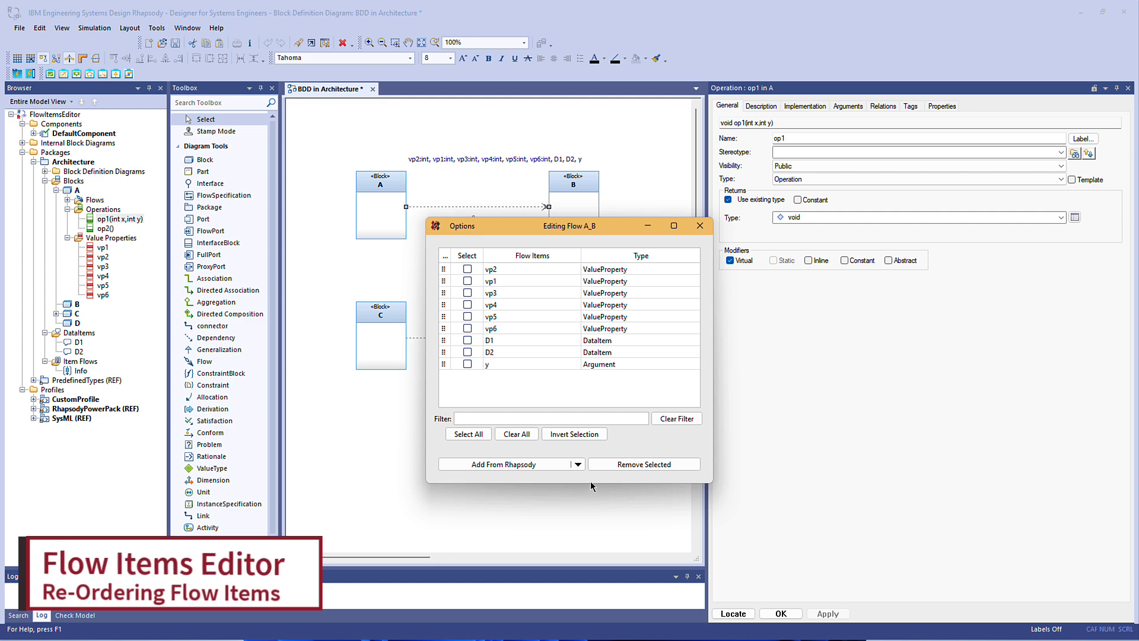
- Move data items D1 and D2 together to the start of the flow item list
click(494, 341)
shift+click(497, 350)
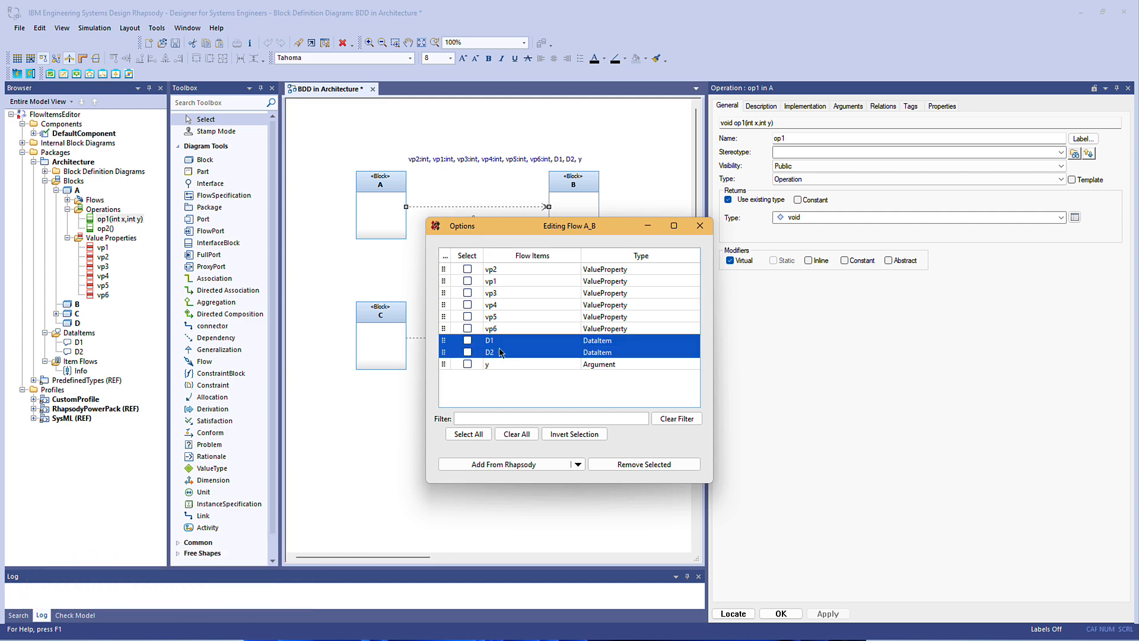
drag(498, 350, 531, 265)
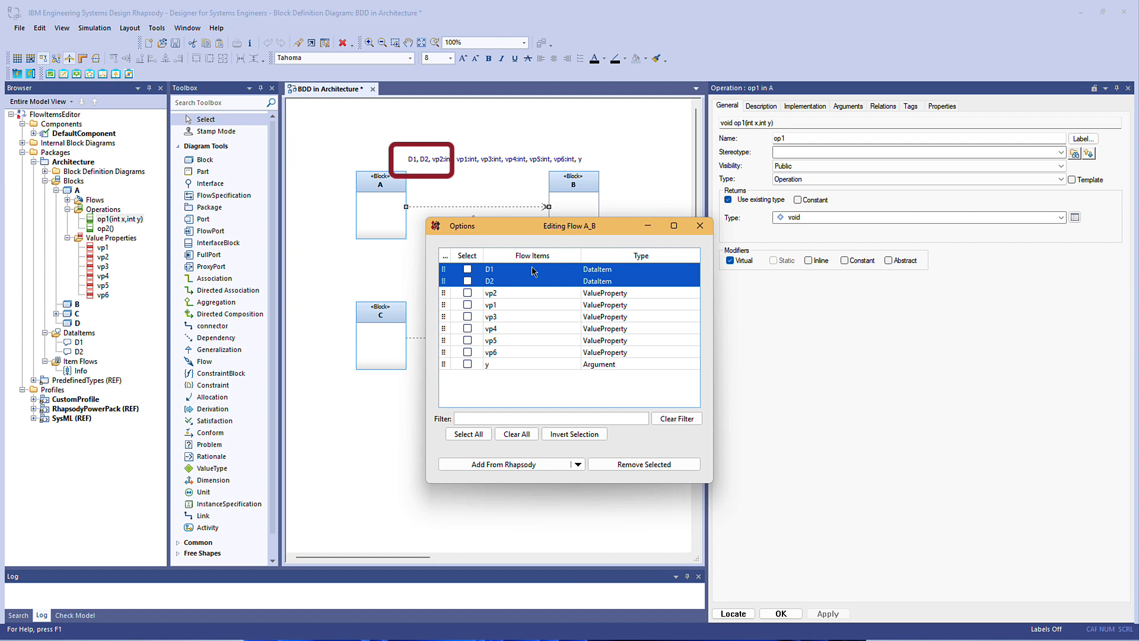
- Remove every flow item except vp1 and vp3 by inverting the selection, and close the flow items editor
click(467, 304)
click(467, 316)
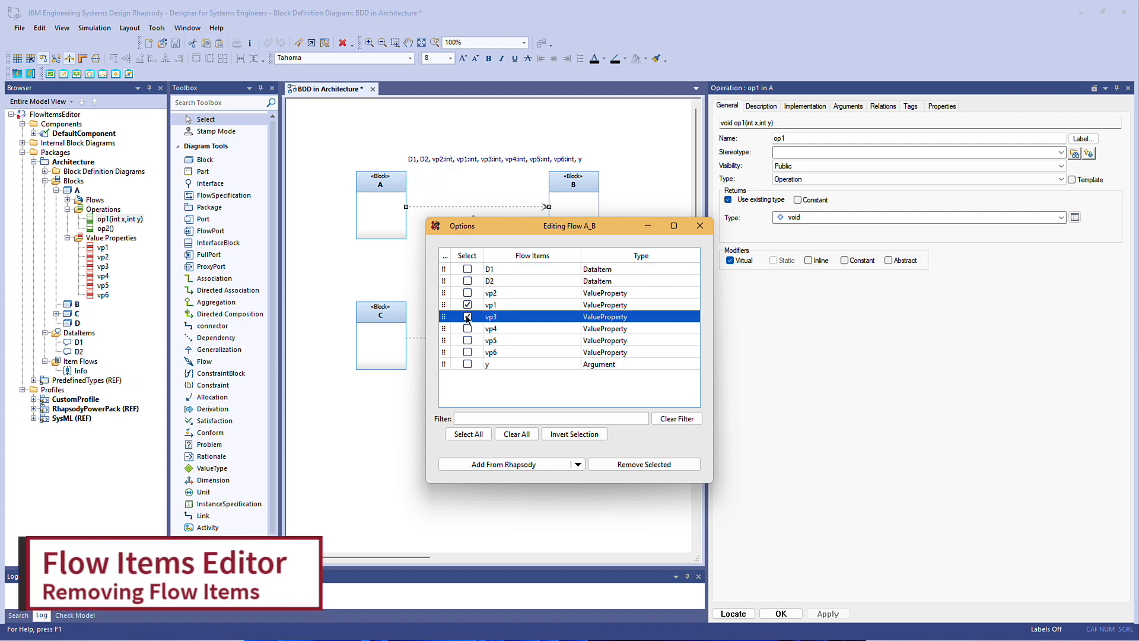
click(582, 438)
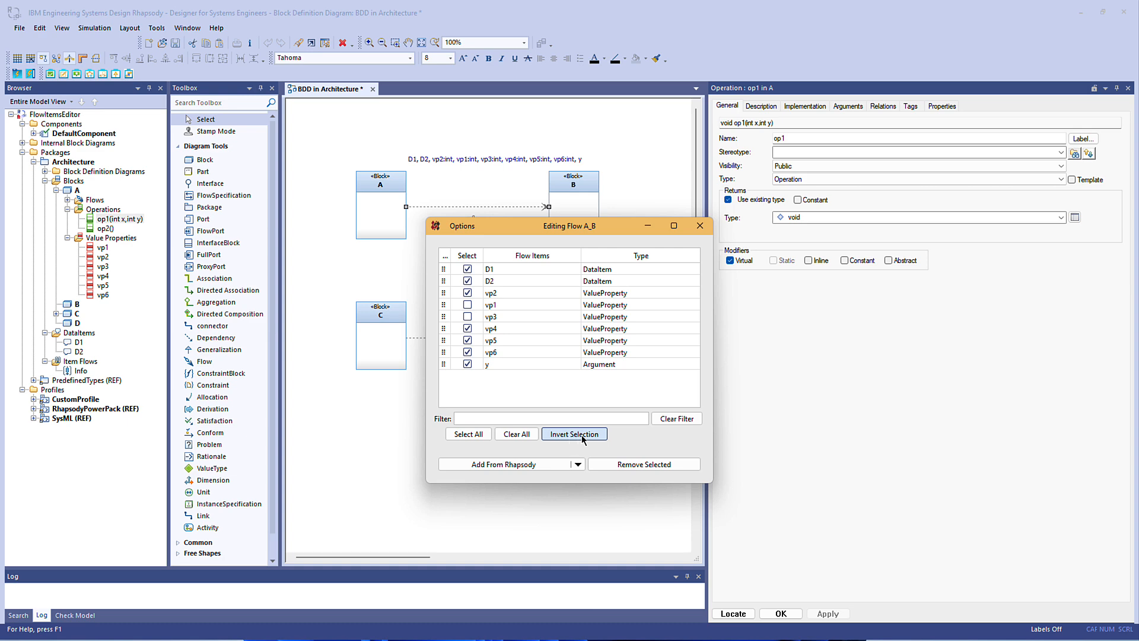
click(640, 467)
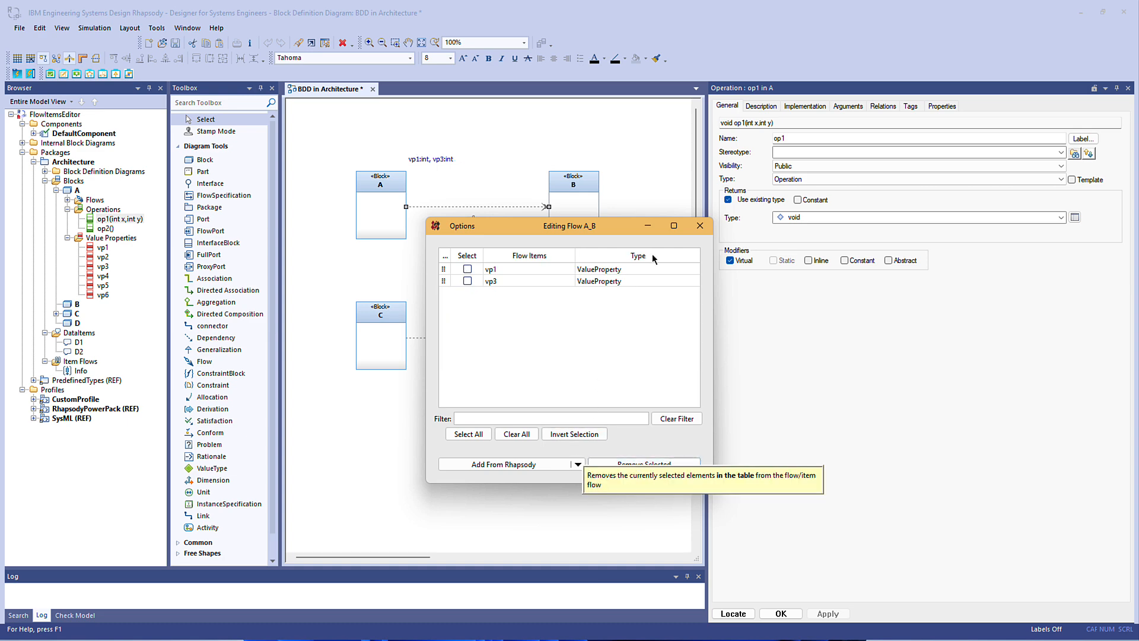
click(699, 226)
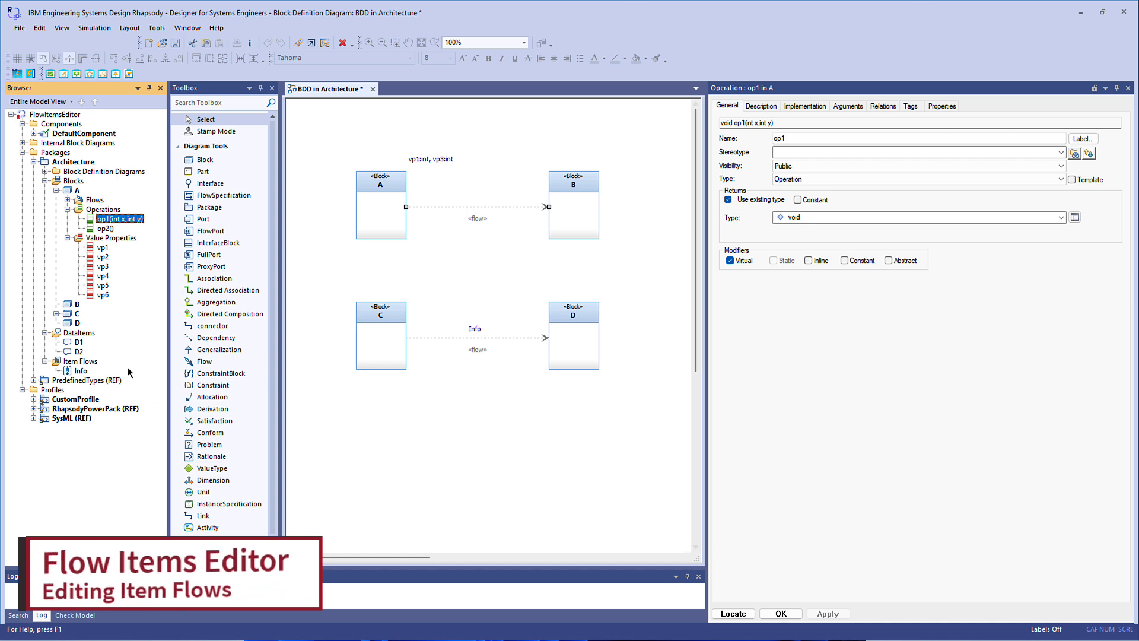
- Open the flow items editor for the Info item flow and move vp1 to the end of its list
right_click(86, 371)
mouse_move(136, 529)
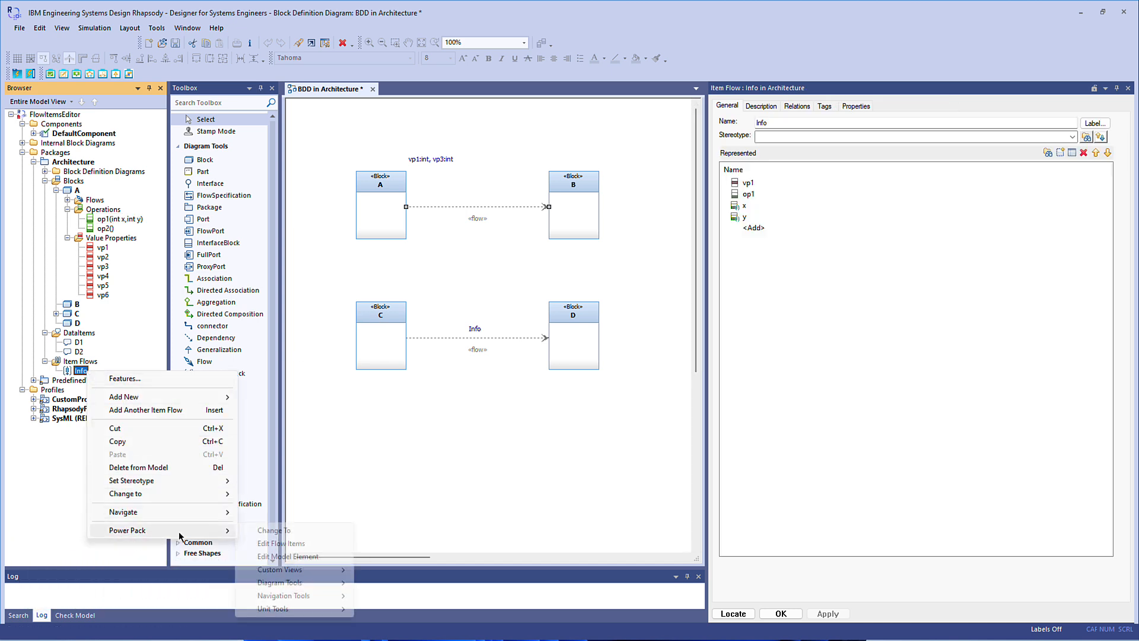
click(261, 544)
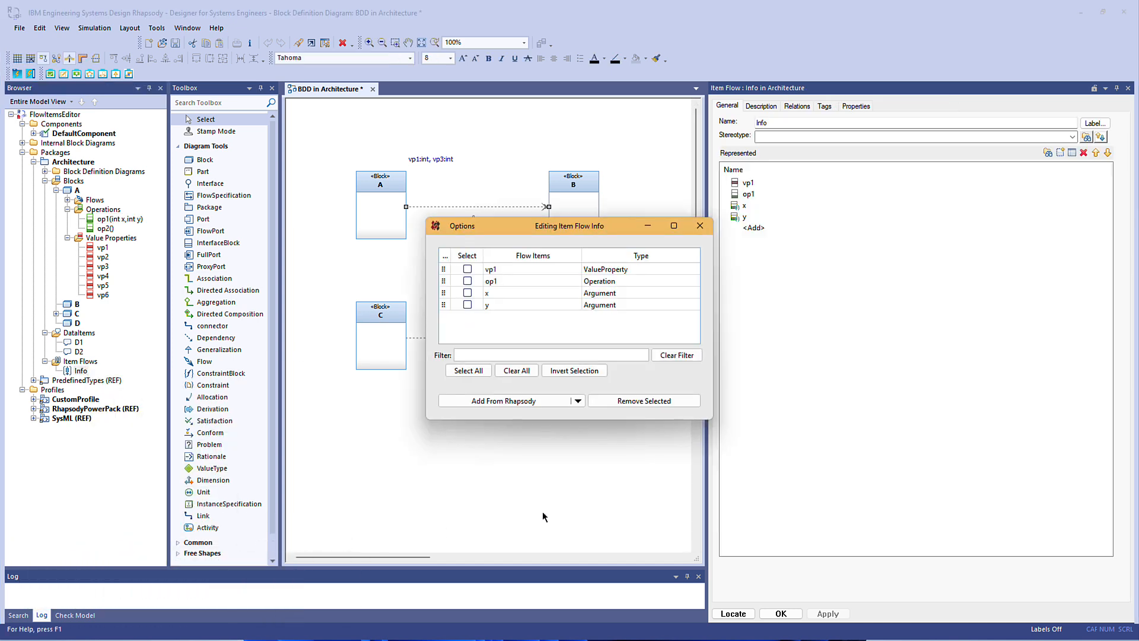
click(442, 270)
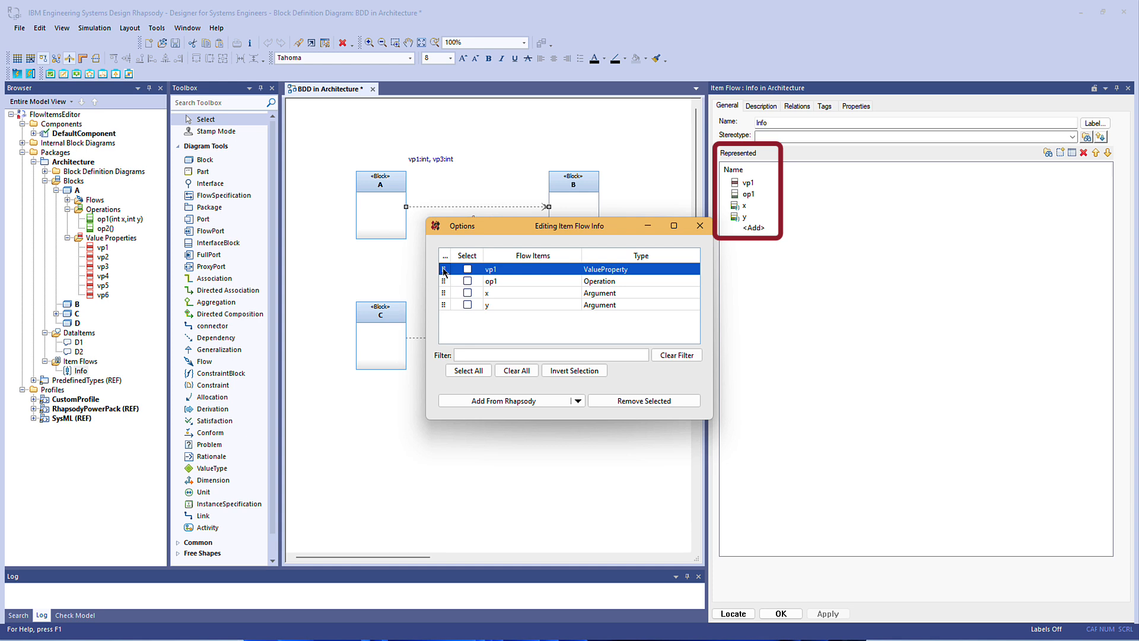
drag(443, 271, 448, 311)
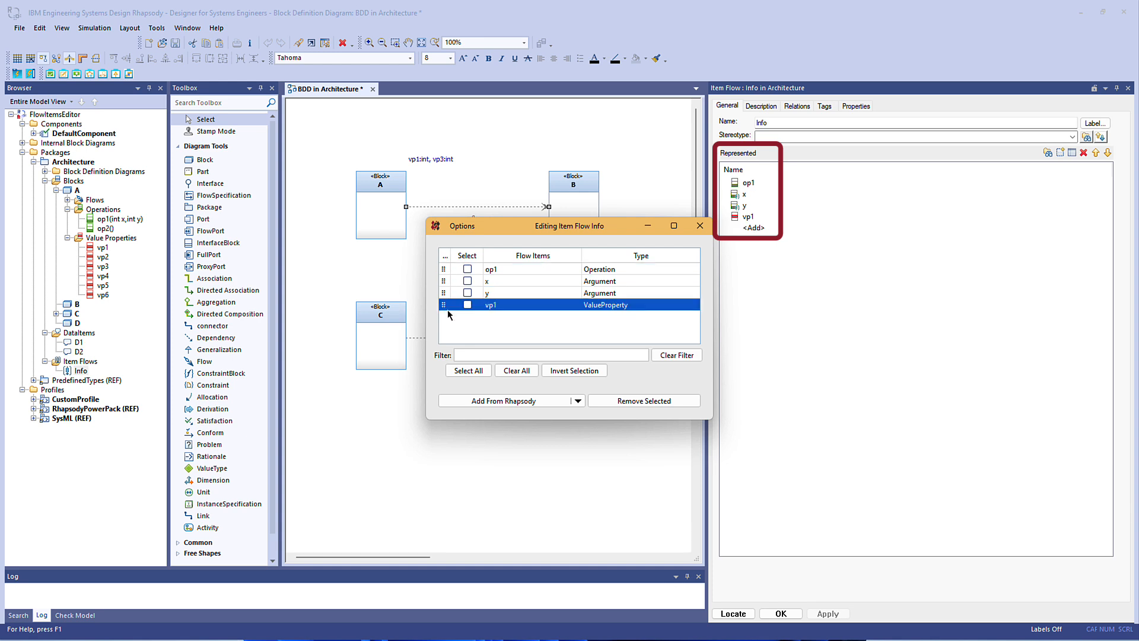